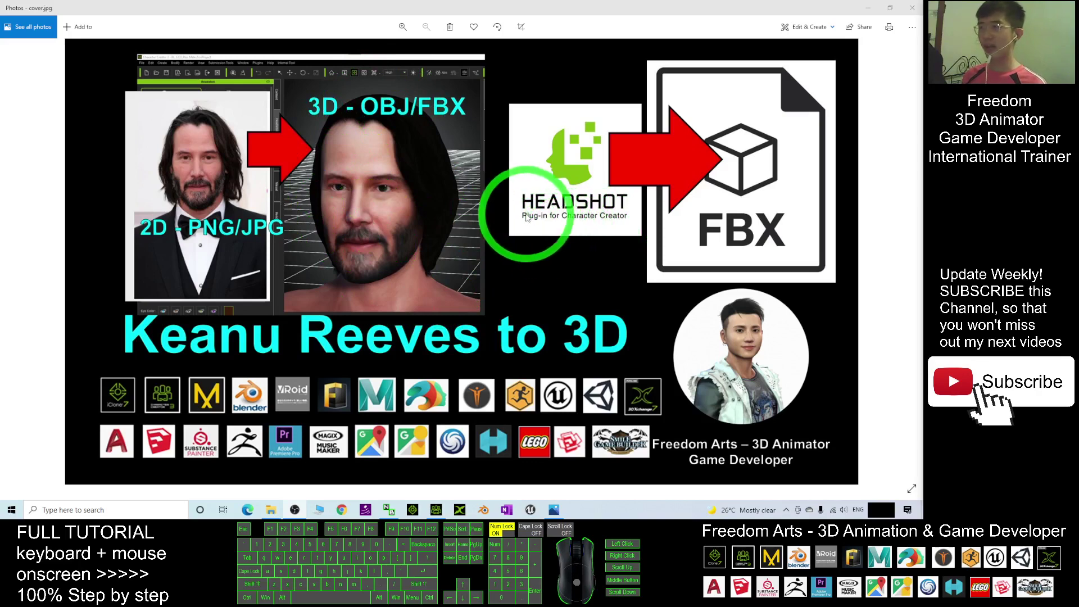
- Switch to Character Creator and examine the finished Keanu Reeves character from several distances and positions
click(872, 8)
scroll(534, 366, down, 10)
key(x)
drag(534, 365, 485, 176)
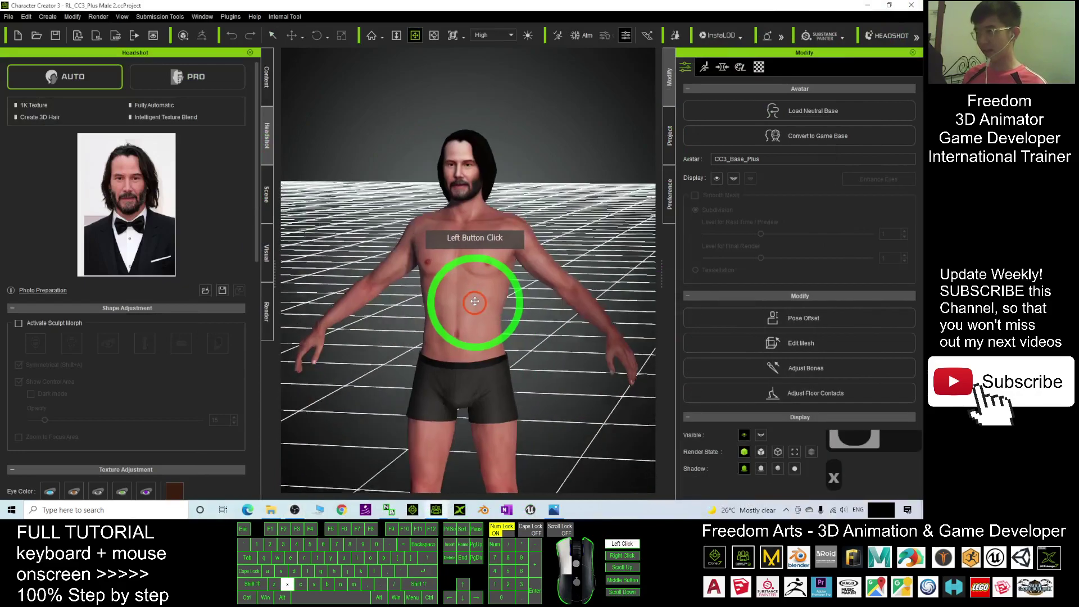
key(c)
scroll(503, 165, up, 5)
- Start a new default project
click(11, 7)
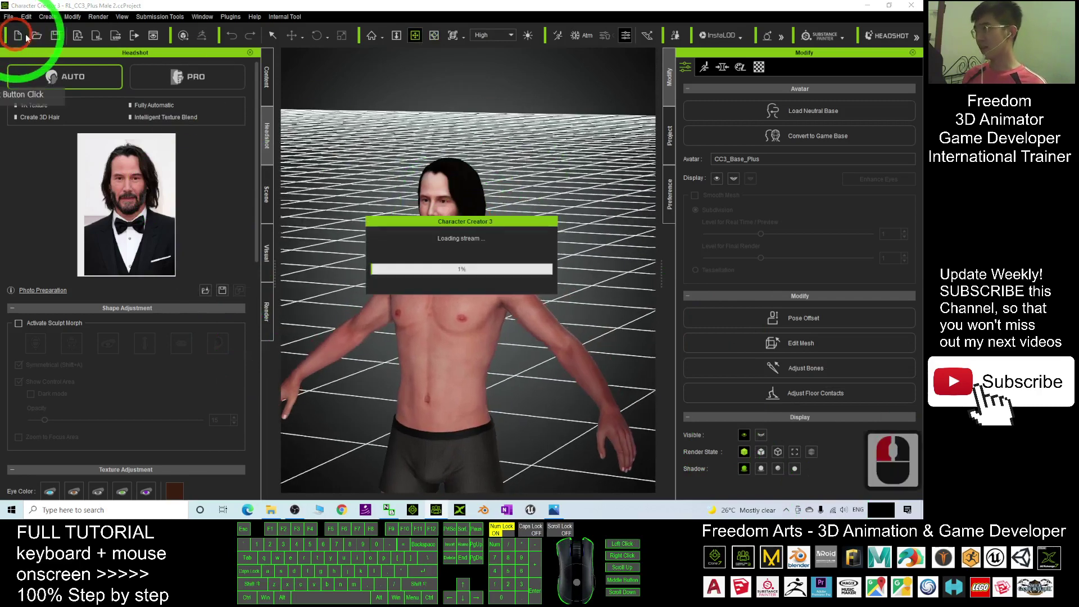
click(467, 345)
- Read the Character Creator and Headshot plug-in links in notes.txt and put the notes away
click(427, 178)
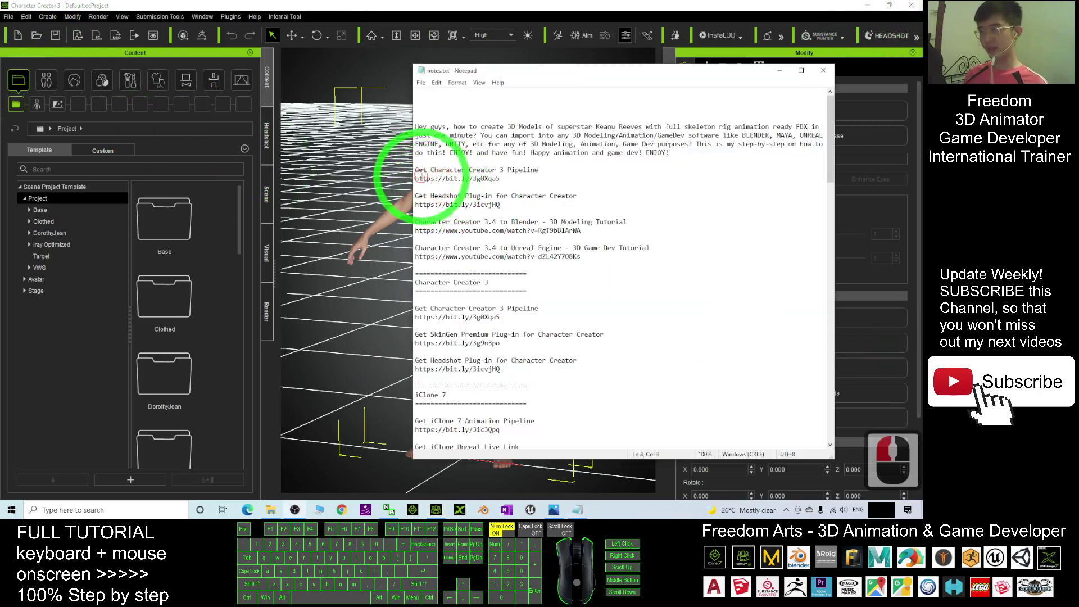
drag(423, 204, 517, 205)
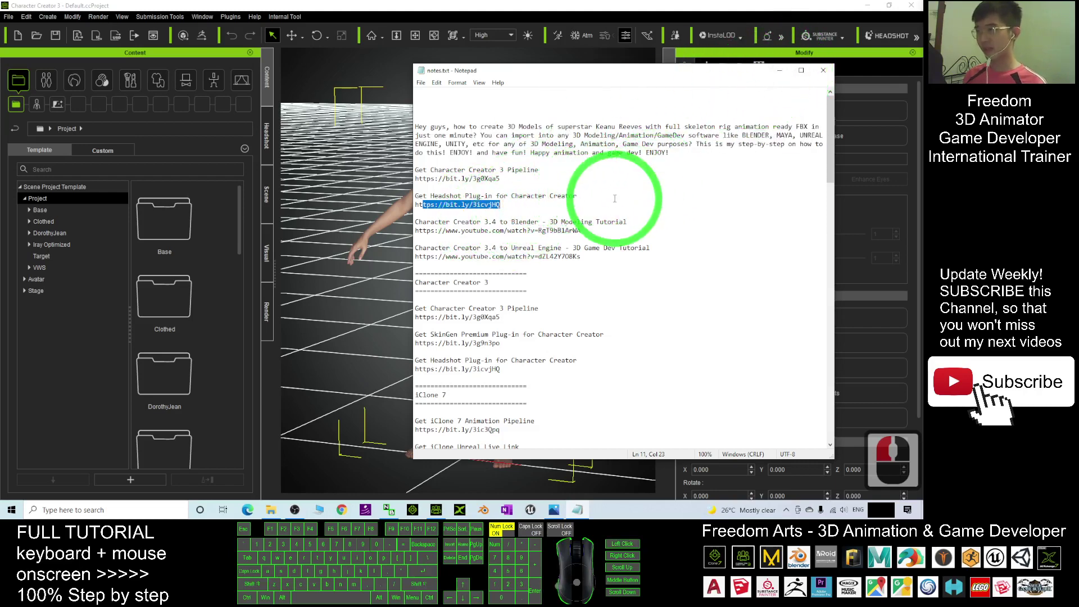
click(567, 195)
click(775, 69)
- View the portrait photo Capture.JPG from the desktop and close it again
click(867, 7)
double_click(18, 72)
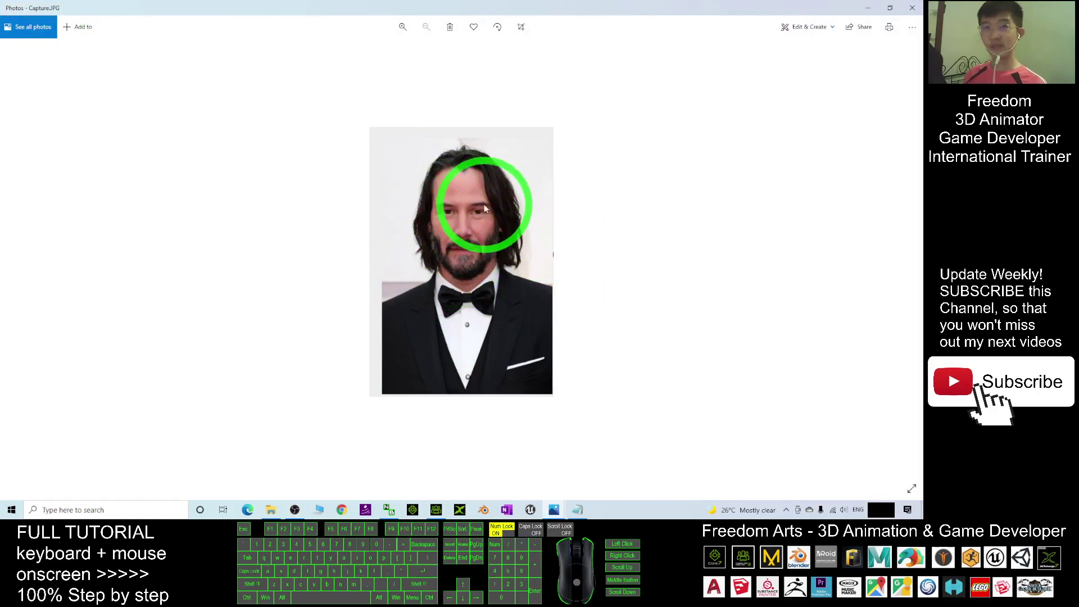
click(757, 147)
click(912, 10)
click(23, 70)
- Switch back to Character Creator and open the Headshot plug-in in Auto mode
click(436, 510)
click(886, 36)
click(89, 75)
- Shrink the window to expose the desktop and load Capture.JPG from there as the Headshot photo
drag(578, 5, 505, 65)
double_click(18, 66)
click(910, 6)
click(24, 66)
drag(25, 67, 289, 233)
- Generate the 3D character with head and hair from the loaded portrait and maximize the window
click(565, 198)
click(537, 298)
click(464, 349)
click(666, 122)
click(853, 58)
- Examine the generated character's face, hair and body from several angles and distances
scroll(510, 188, up, 6)
drag(510, 188, 710, 332)
scroll(519, 173, up, 2)
scroll(519, 173, up, 9)
drag(525, 169, 445, 217)
scroll(445, 217, up, 8)
click(532, 261)
scroll(540, 292, down, 9)
click(553, 360)
scroll(549, 356, down, 6)
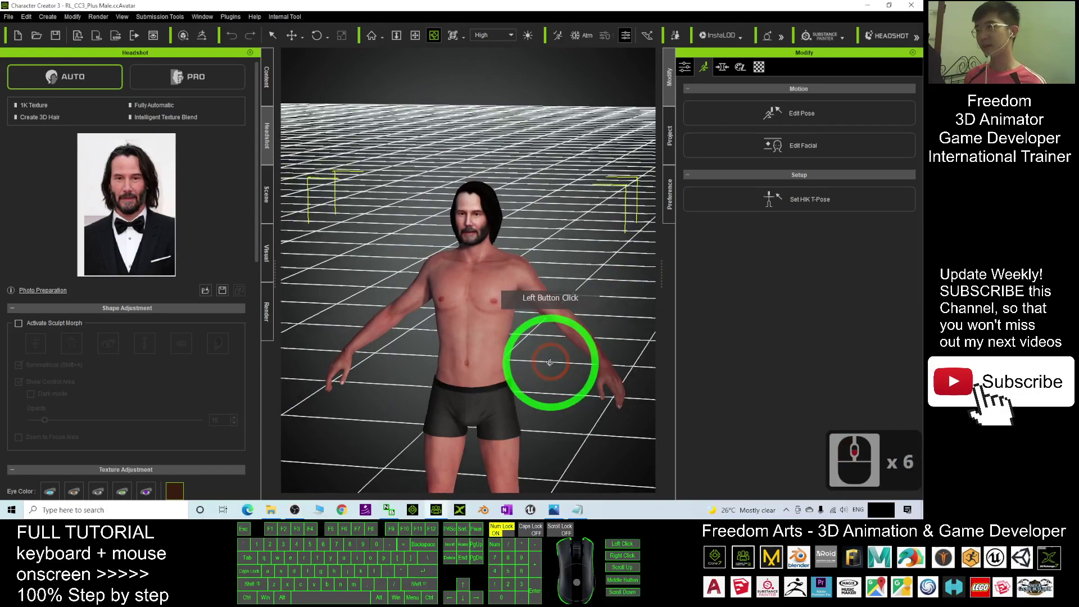
drag(549, 356, 472, 248)
scroll(469, 322, down, 2)
- Apply the _T Pose from the Motion templates to the character
click(264, 152)
click(270, 93)
click(214, 80)
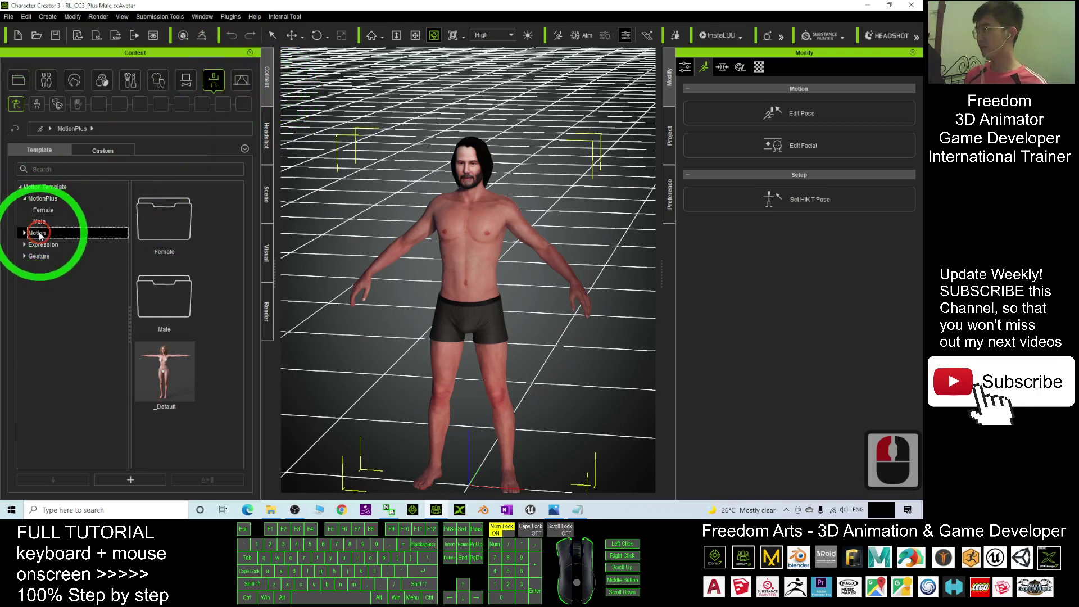
click(38, 233)
drag(240, 207, 245, 437)
click(153, 365)
drag(153, 365, 618, 218)
scroll(457, 270, down, 8)
mouse_move(461, 271)
mouse_down()
mouse_move(405, 270)
mouse_move(445, 264)
mouse_up()
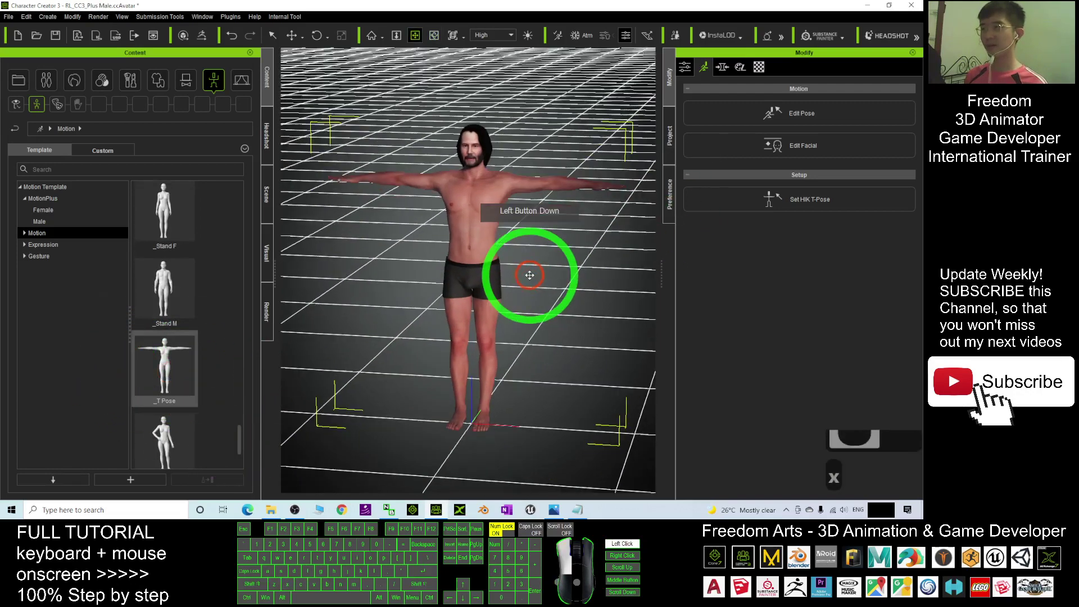
click(553, 510)
click(553, 509)
drag(597, 274, 327, 150)
key(x)
- Dress the character in the blue long-sleeved shirt from the clothing templates
click(160, 84)
click(38, 106)
drag(240, 194, 239, 413)
double_click(163, 365)
- Add the black long pants from the clothing templates to the character
click(58, 106)
drag(241, 218, 230, 363)
double_click(188, 229)
- Put the Boots_D shoes on the character
click(140, 104)
drag(239, 318, 247, 348)
double_click(154, 228)
- Examine the fully dressed character from several angles
drag(449, 318, 651, 322)
click(669, 194)
drag(570, 309, 655, 62)
click(669, 78)
key(x)
click(535, 305)
drag(536, 306, 445, 337)
- Shrink the window to expose the desktop and open the character's FBX export with the Maya target tool preset
click(554, 511)
click(865, 6)
drag(481, 7, 548, 50)
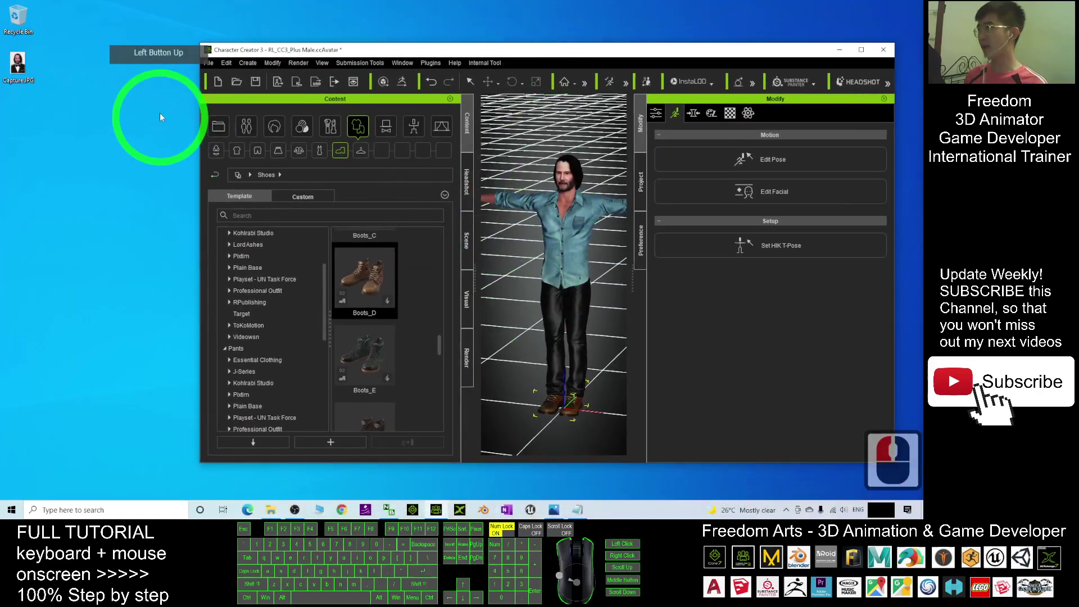
click(211, 63)
mouse_move(239, 158)
click(377, 206)
drag(441, 88, 438, 90)
click(343, 119)
click(293, 134)
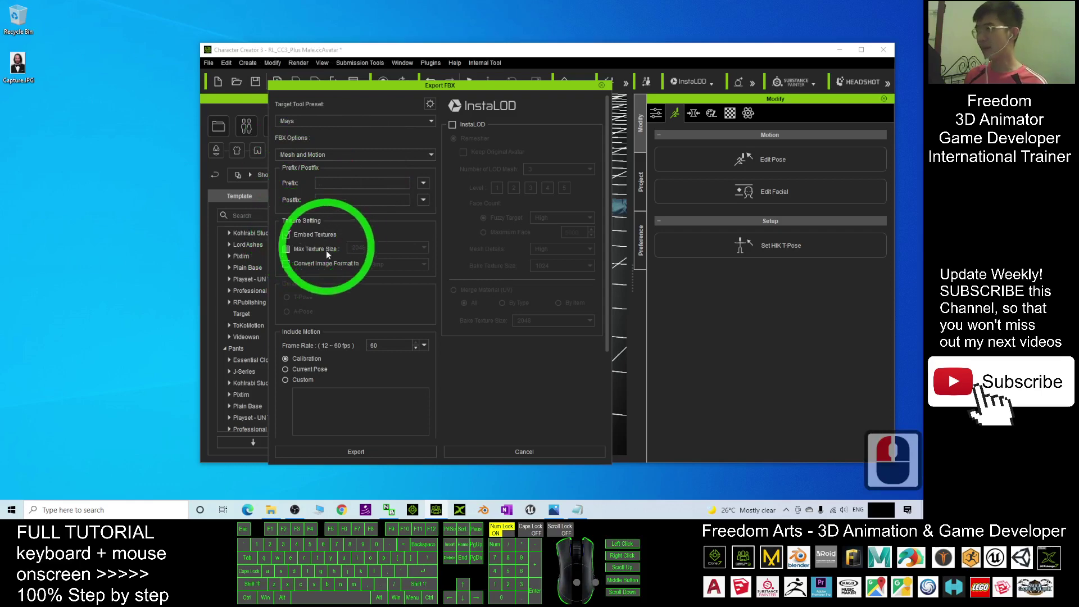
- Export the character as an FBX file named Keanu Reeves to the Desktop
click(353, 465)
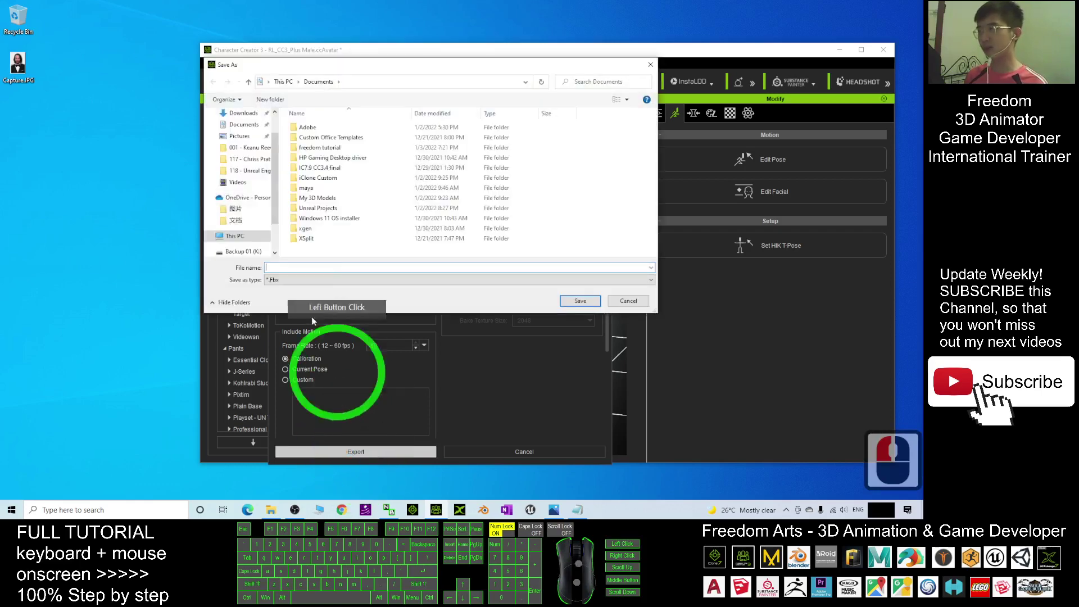
scroll(237, 137, up, 6)
click(239, 133)
click(272, 264)
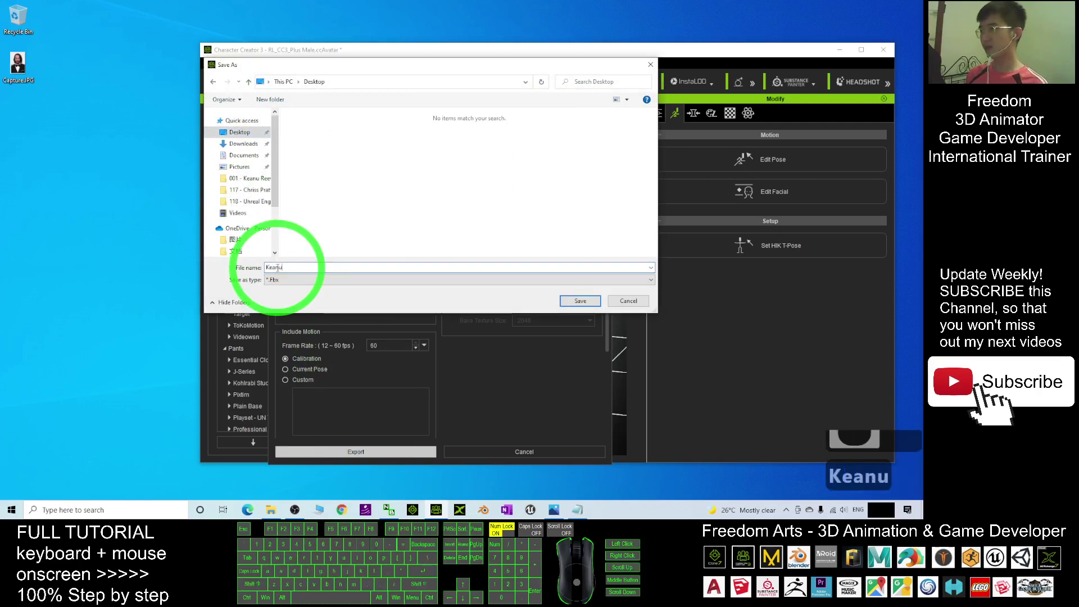
click(582, 302)
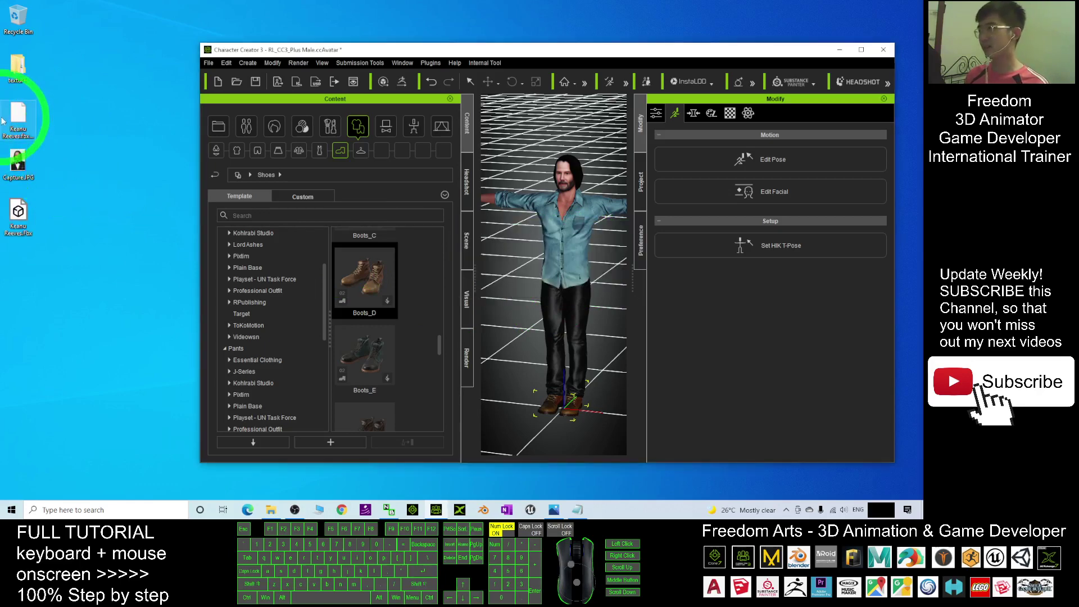
drag(20, 214, 534, 331)
click(554, 510)
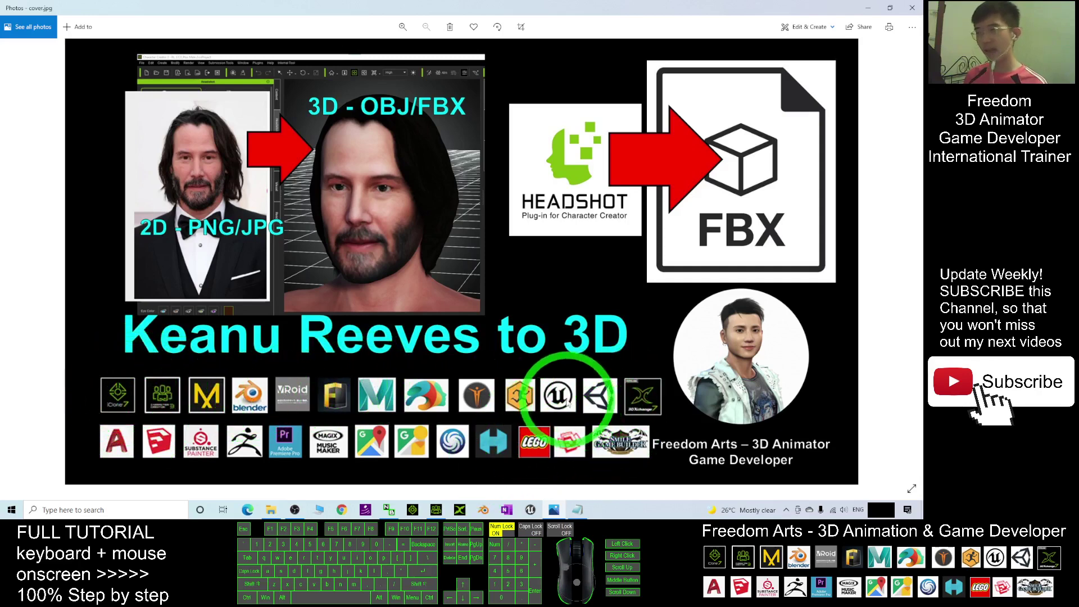
- Return to Character Creator, maximize it and examine the clothed character's face up close from several angles
click(436, 510)
click(861, 49)
scroll(393, 242, up, 14)
drag(414, 212, 445, 337)
scroll(414, 241, up, 8)
scroll(475, 361, down, 4)
drag(535, 284, 550, 272)
scroll(550, 272, up, 20)
click(585, 332)
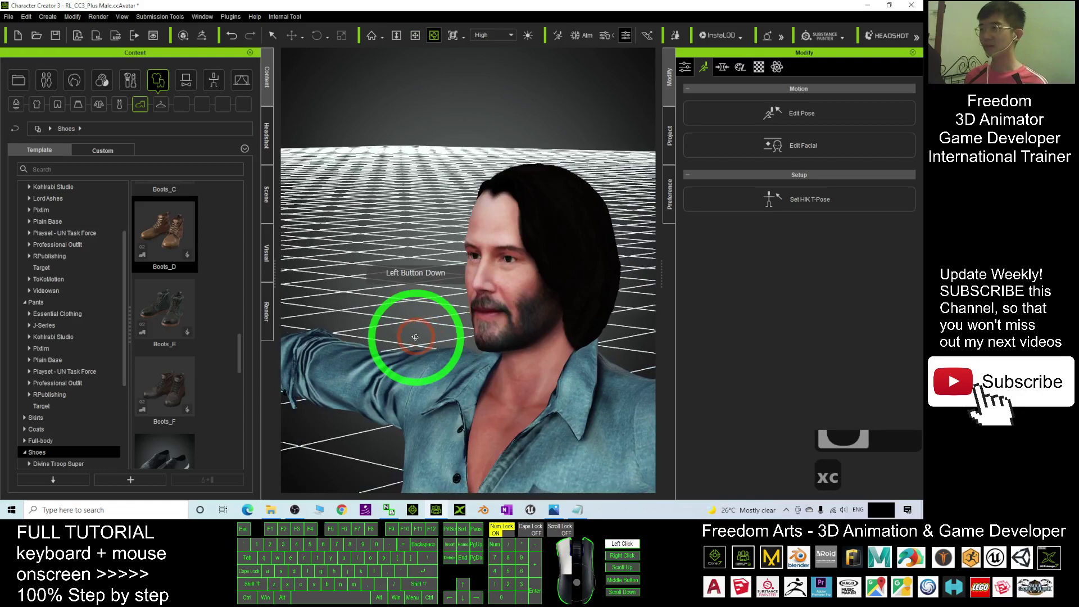